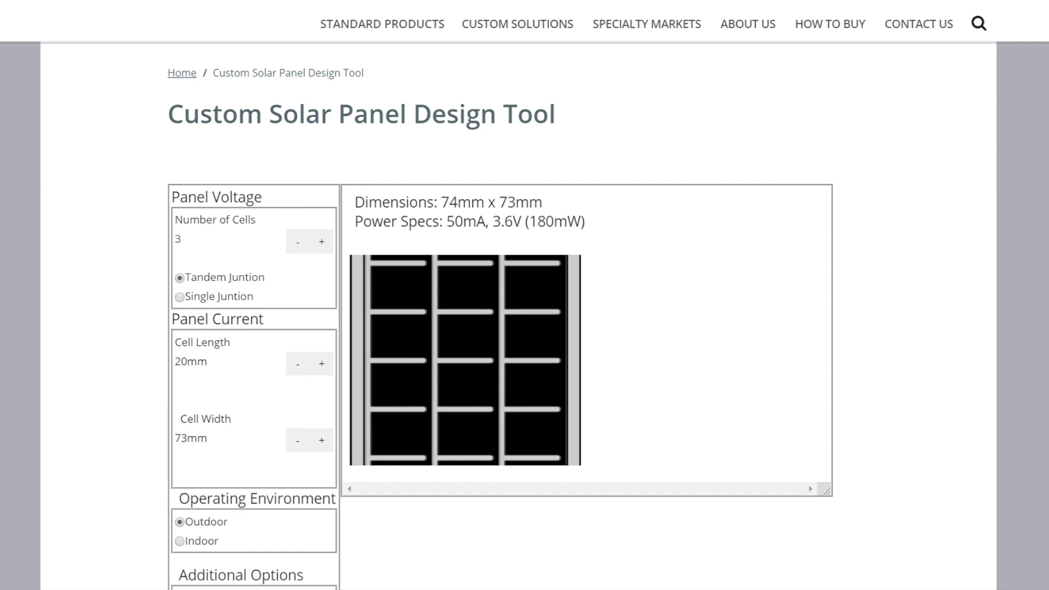
- Look through the standard solar panel table, comparing the models' wattage, voltage, current, and dimensions
left_click(232, 1)
scroll(237, 110, "up", 6)
scroll(243, 118, "up", 10)
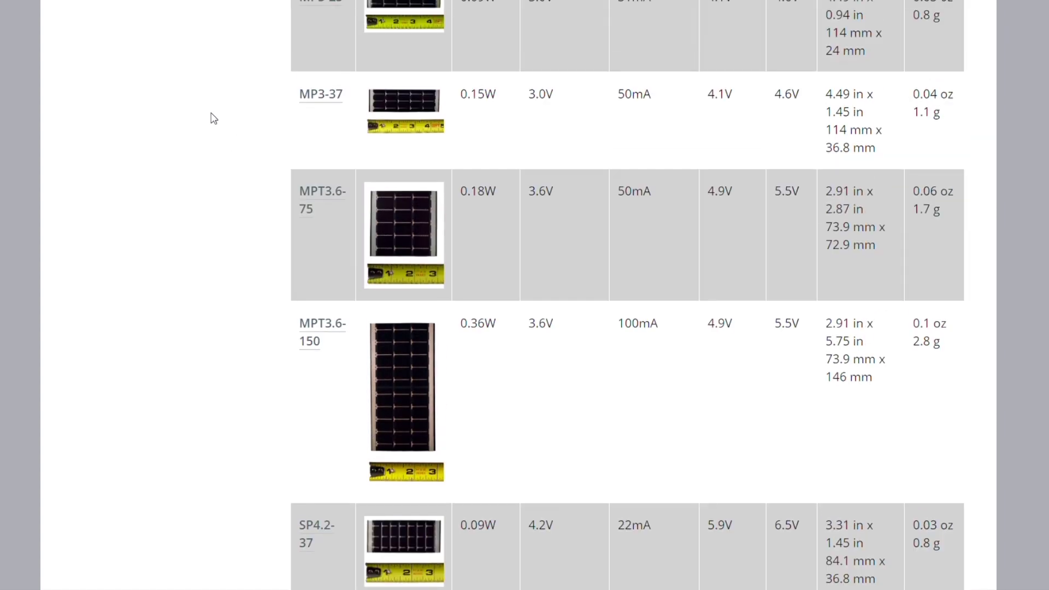
scroll(287, 146, "up", 3)
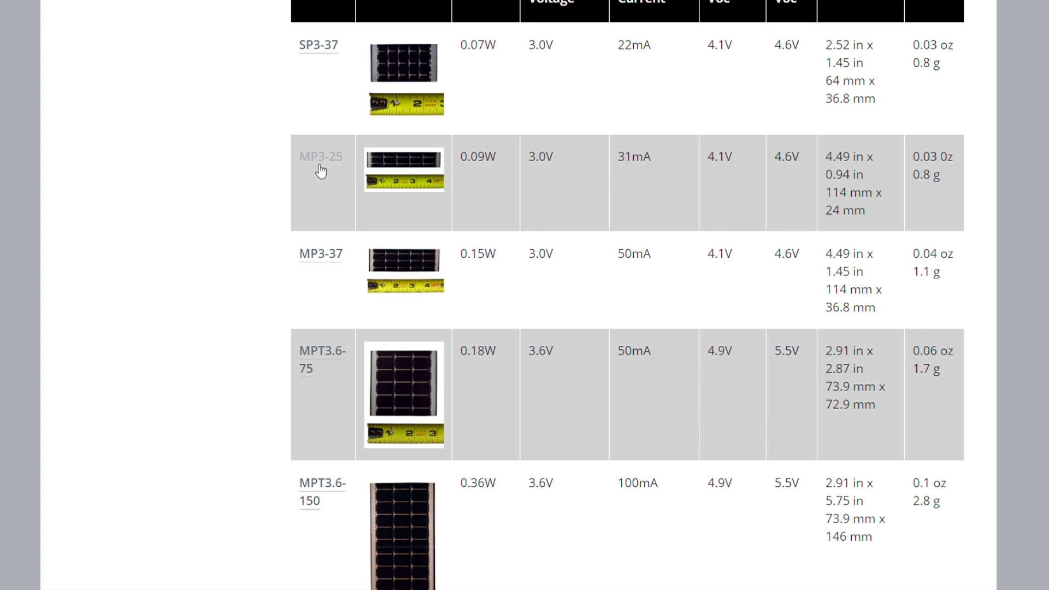
scroll(306, 207, "down", 9)
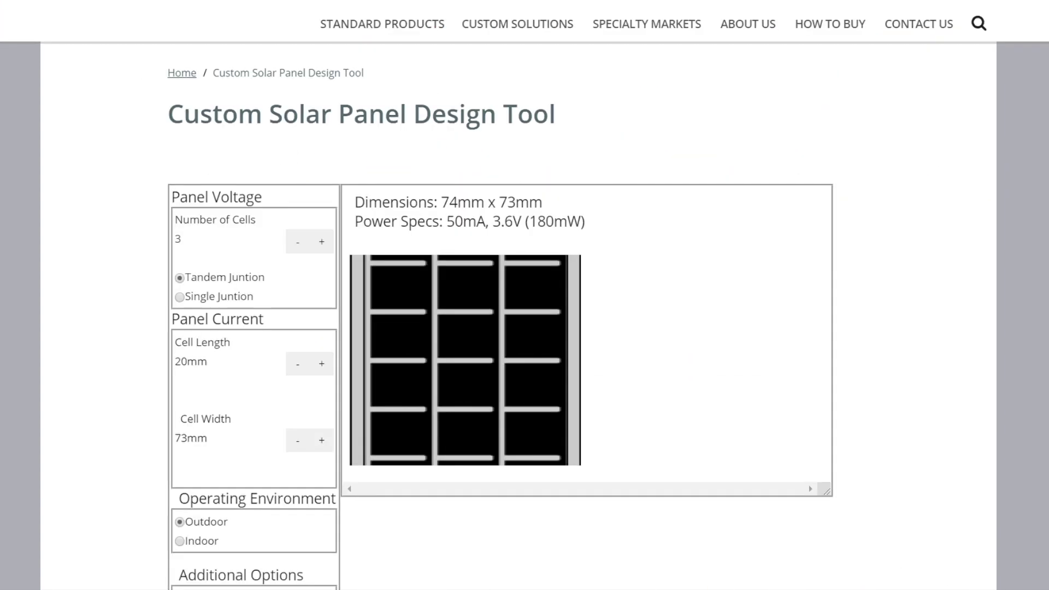
- Return to the Custom Solar Panel Design Tool and read the explanation of the Panel Voltage setting
scroll(152, 136, "down", 2)
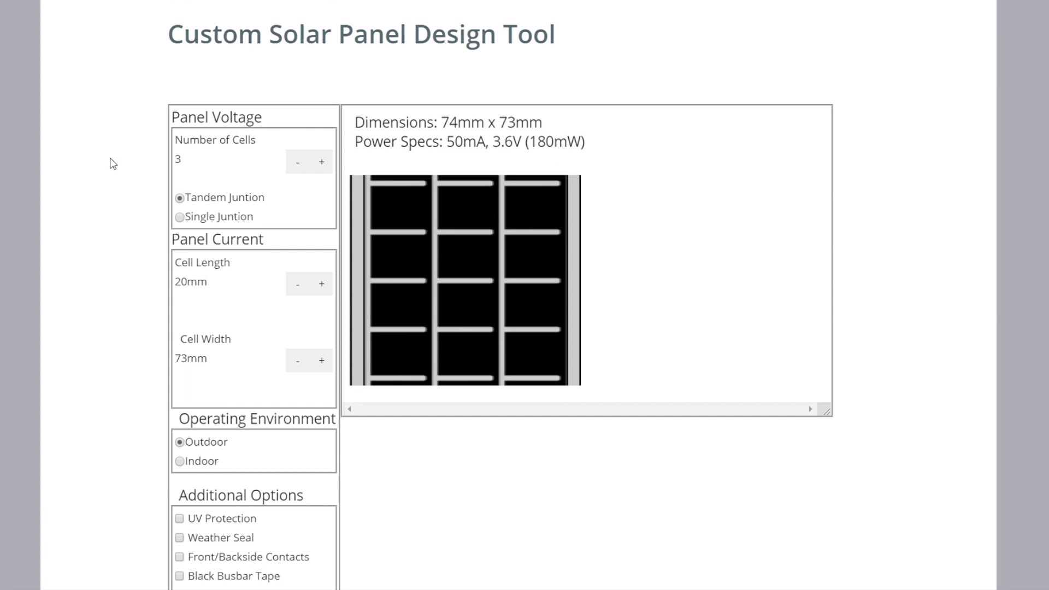
mouse_move(215, 121)
left_click_drag(212, 118, 247, 119)
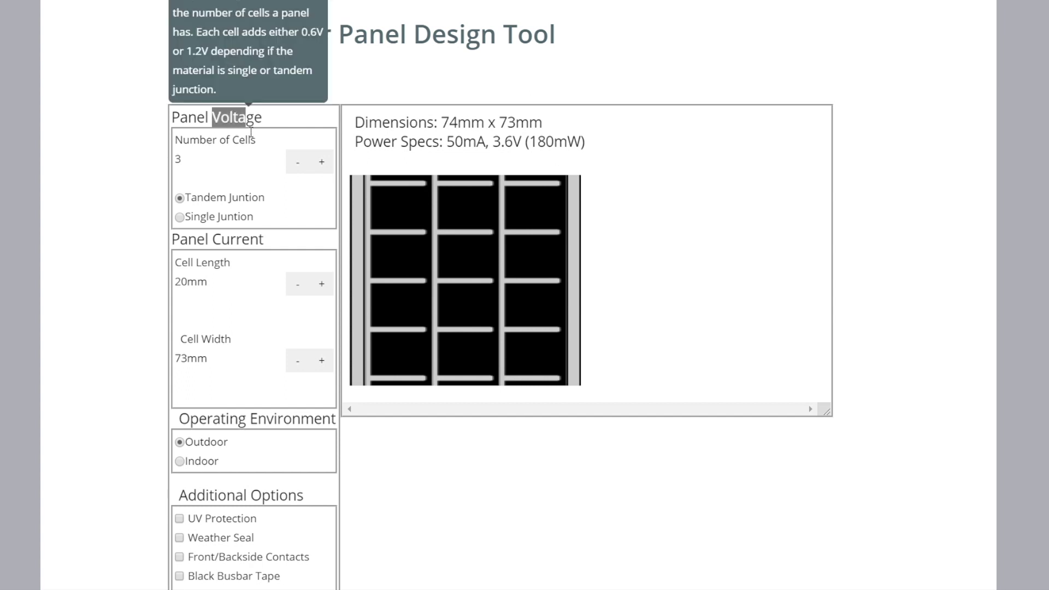
left_click(193, 120)
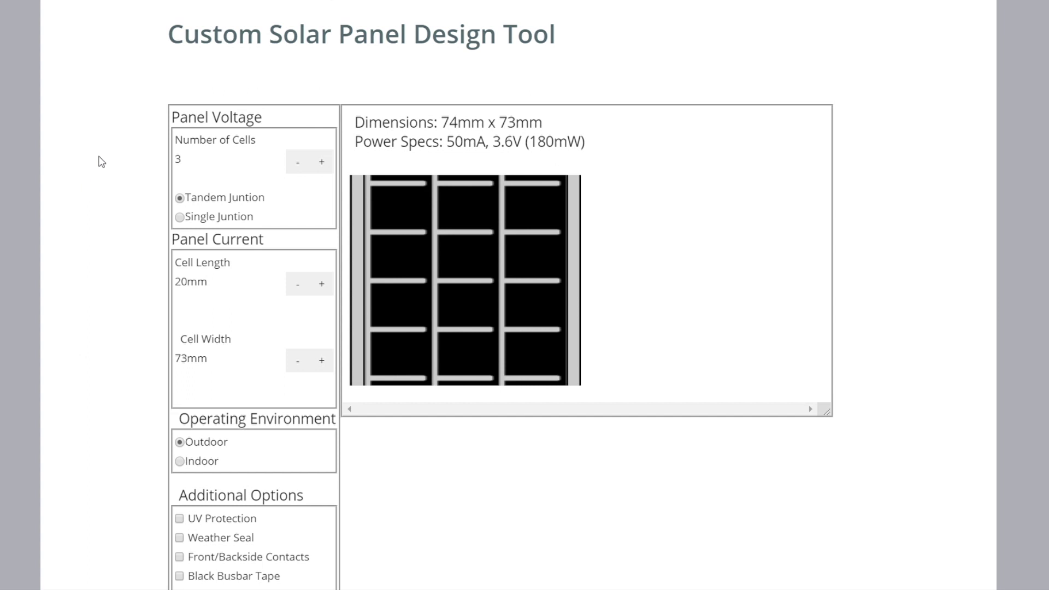
- Check the panel's dimensions and reduce the number of cells to 1
left_click_drag(356, 126, 546, 123)
left_click(547, 126)
left_click(298, 161)
left_click(298, 162)
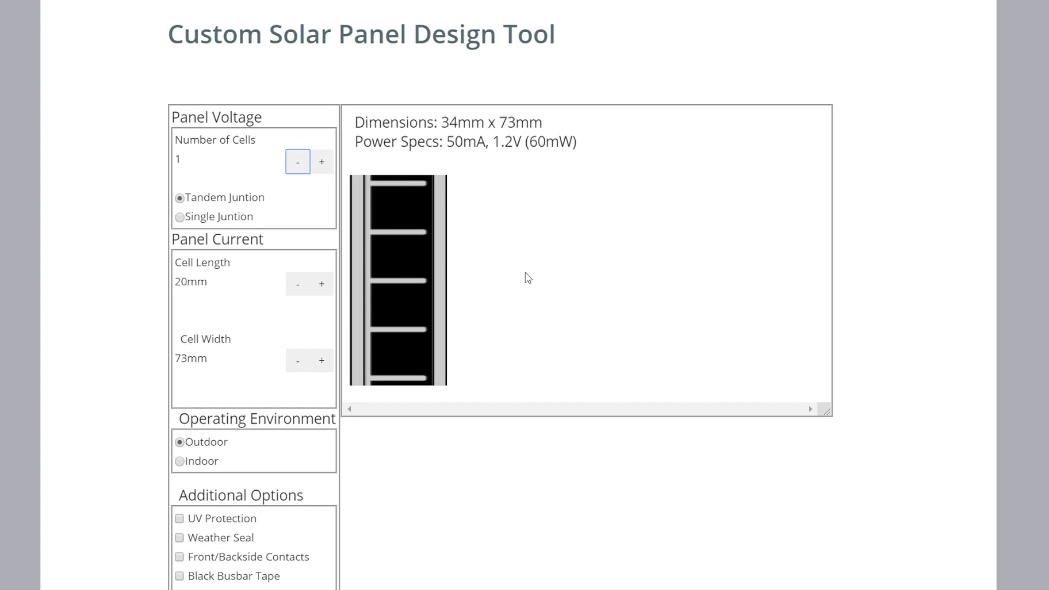
- Increase the number of cells to 8
left_click(328, 172)
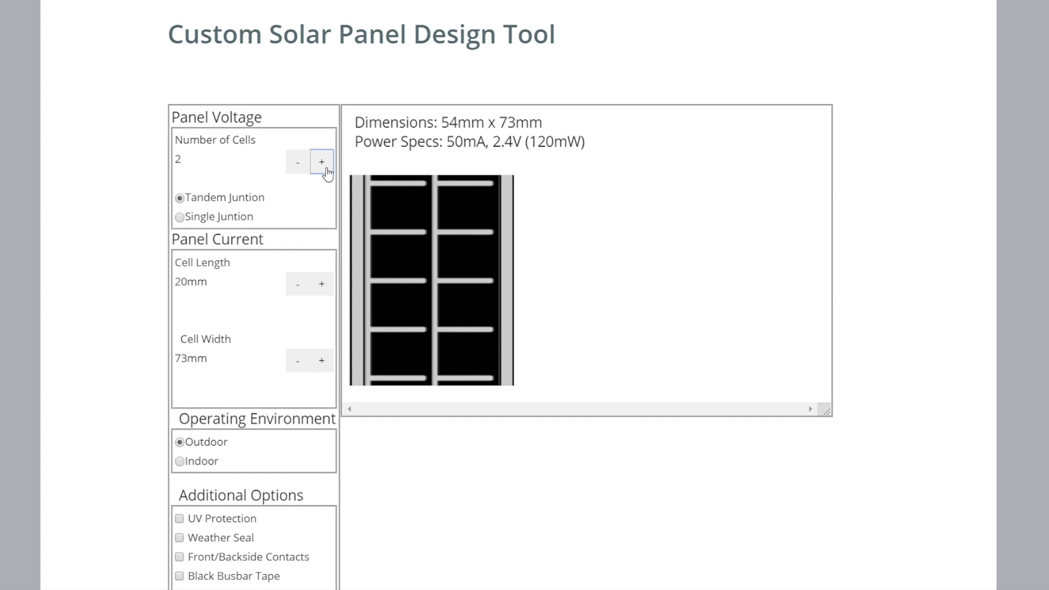
left_click(328, 173)
left_click(327, 170)
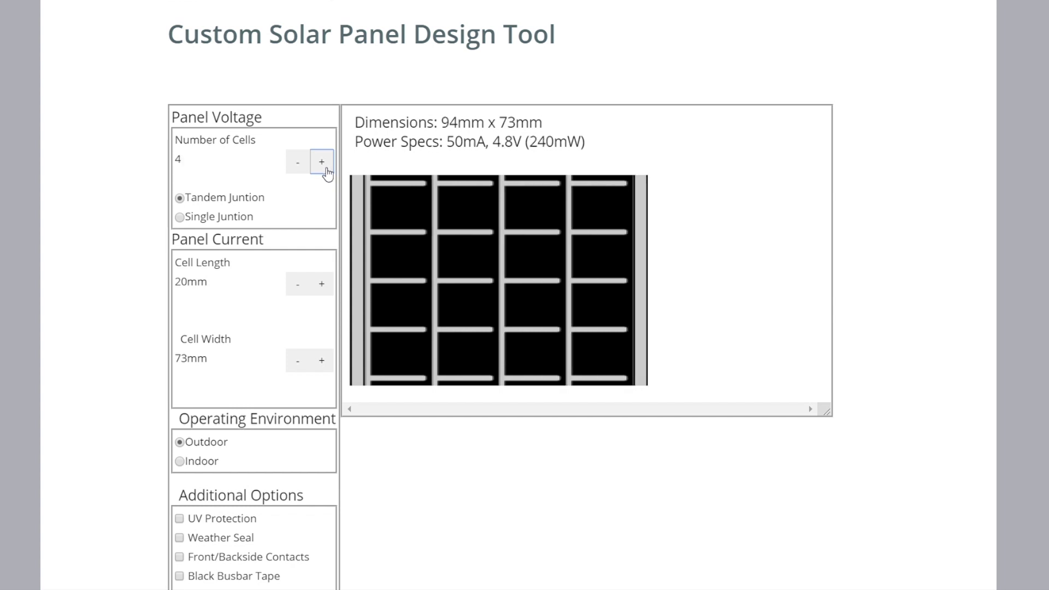
left_click(327, 170)
left_click(327, 171)
left_click(327, 171)
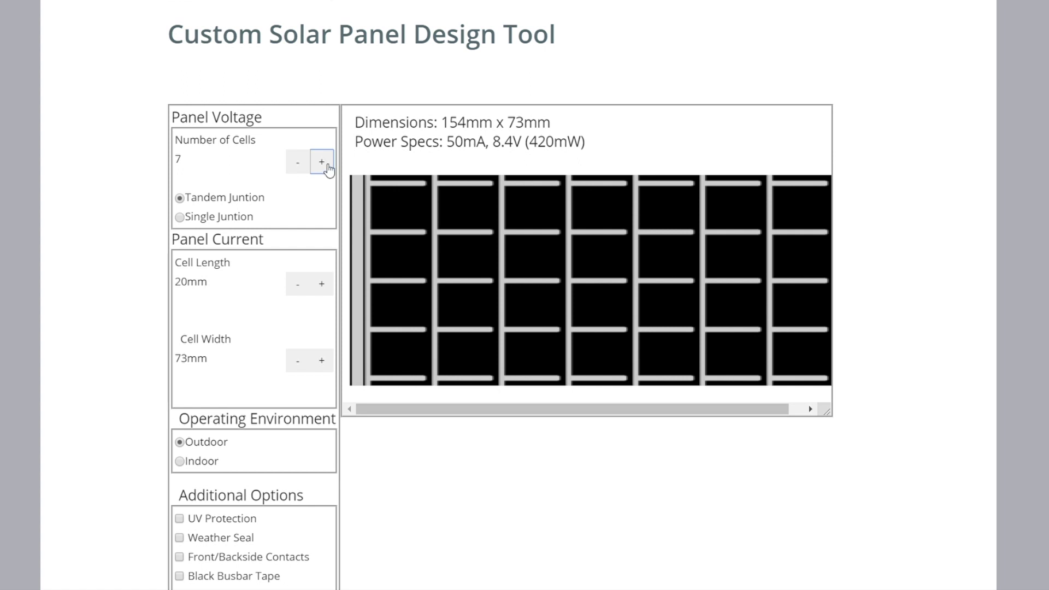
left_click(324, 165)
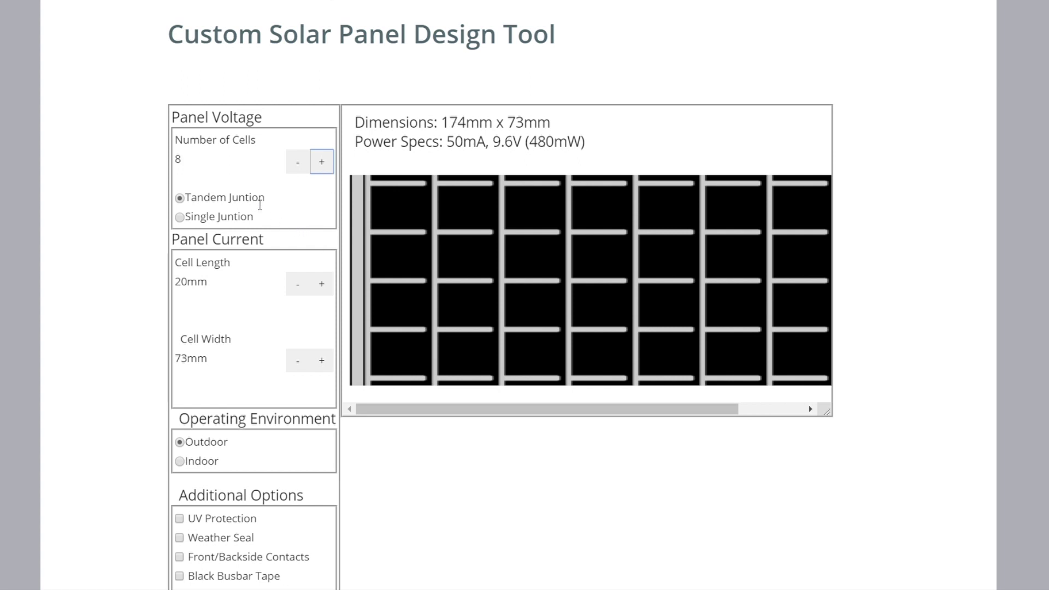
- Reduce the number of cells to 3
left_click(305, 165)
left_click(305, 165)
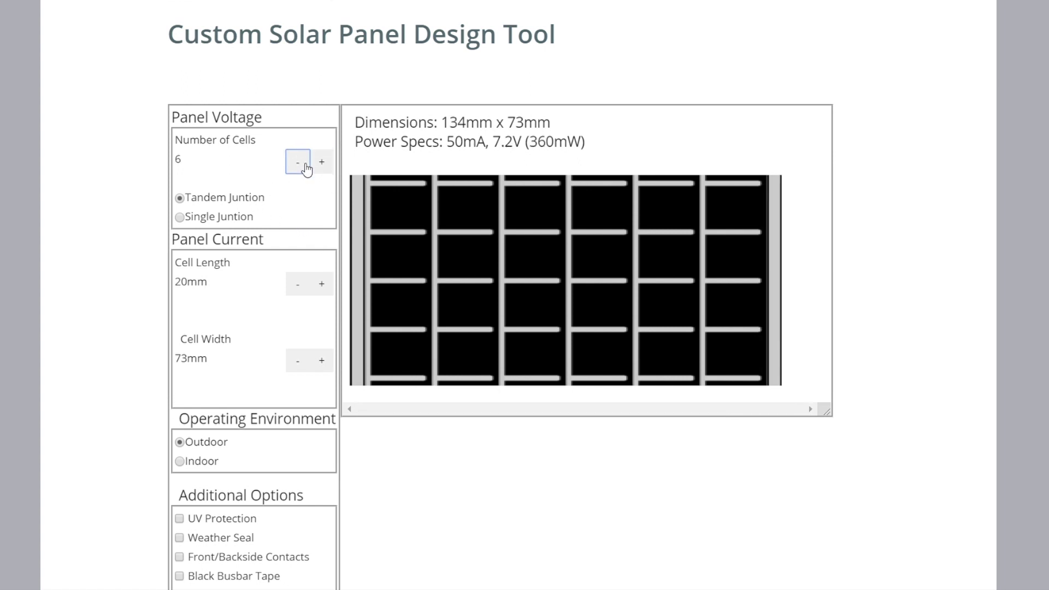
left_click(305, 165)
left_click(305, 165)
left_click(305, 165)
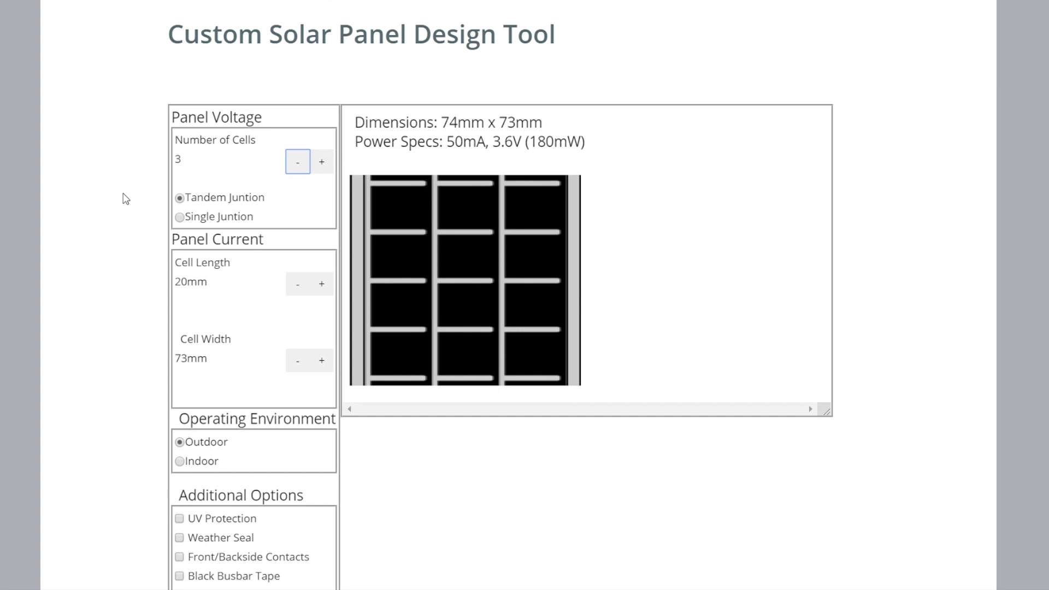
- Switch the cells to Single Juntion, check the voltage in the power specs, and restore Tandem Juntion
left_click(179, 217)
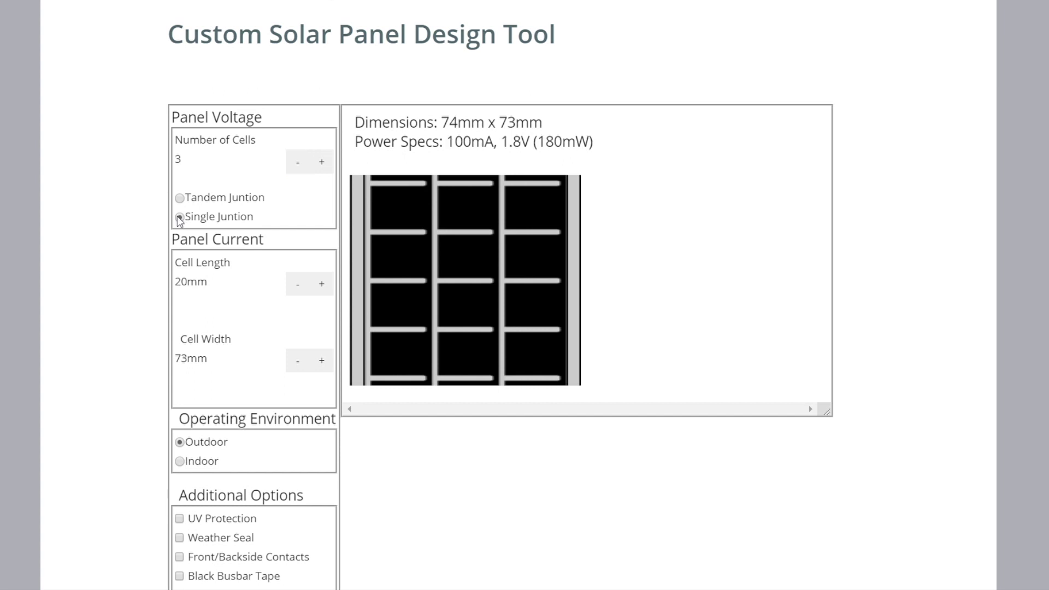
left_click_drag(502, 143, 537, 144)
left_click(550, 175)
left_click(180, 199)
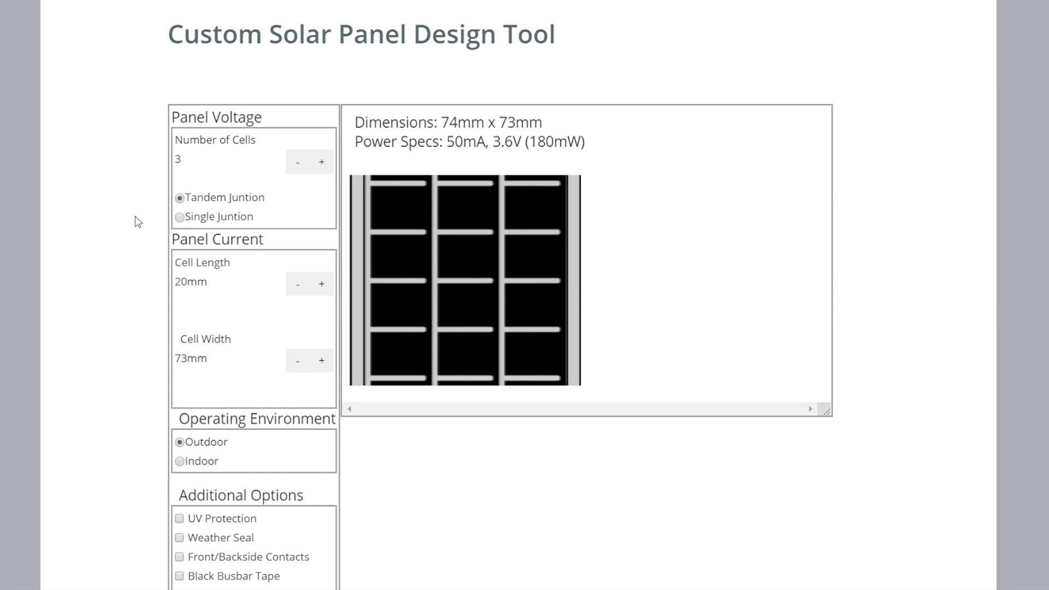
- Check the panel's power rating and reduce the cell length to 10 mm
scroll(136, 221, "down", 2)
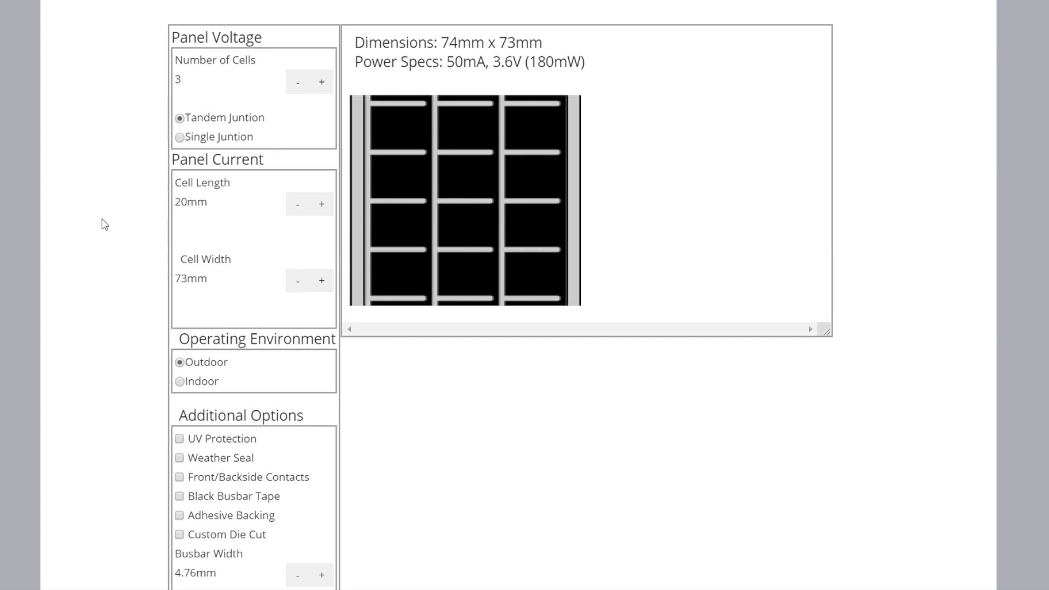
left_click_drag(529, 64, 585, 65)
left_click(585, 65)
left_click(299, 206)
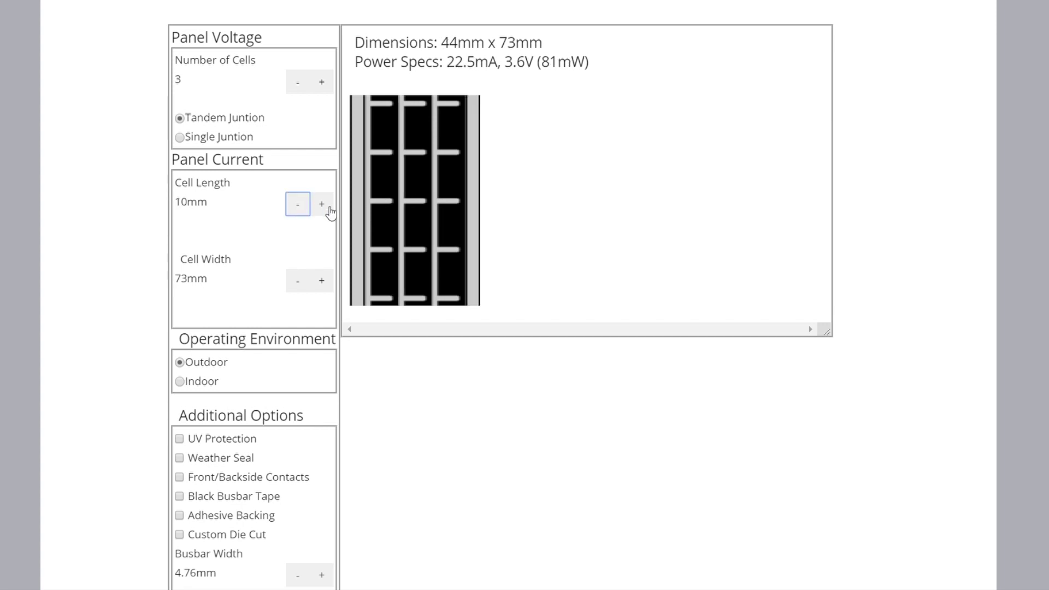
- Compare the power specs at cell lengths of 40 mm and 20 mm, finishing at 20 mm
left_click(330, 208)
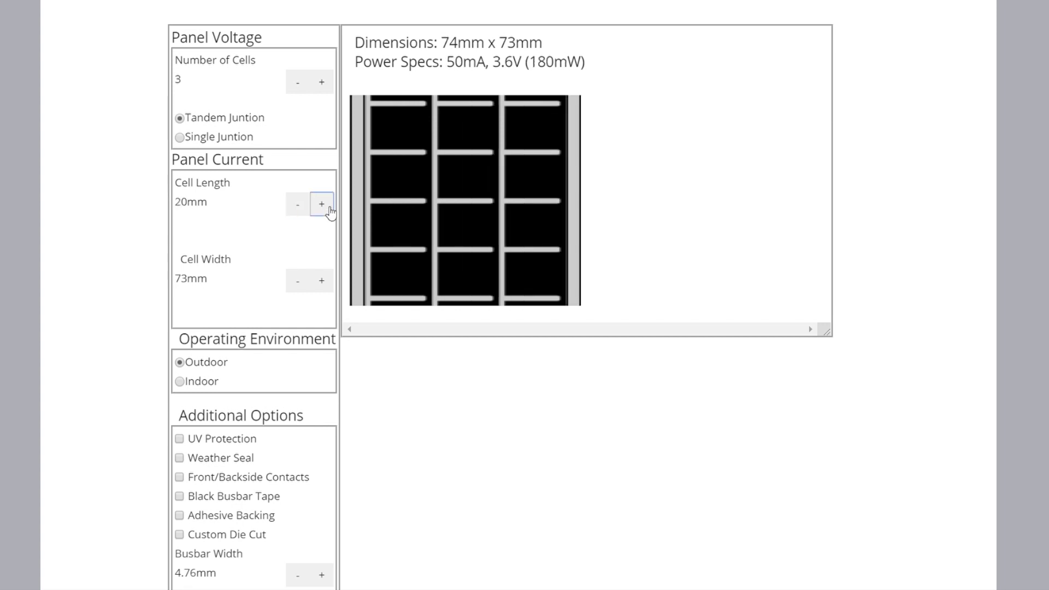
left_click(330, 209)
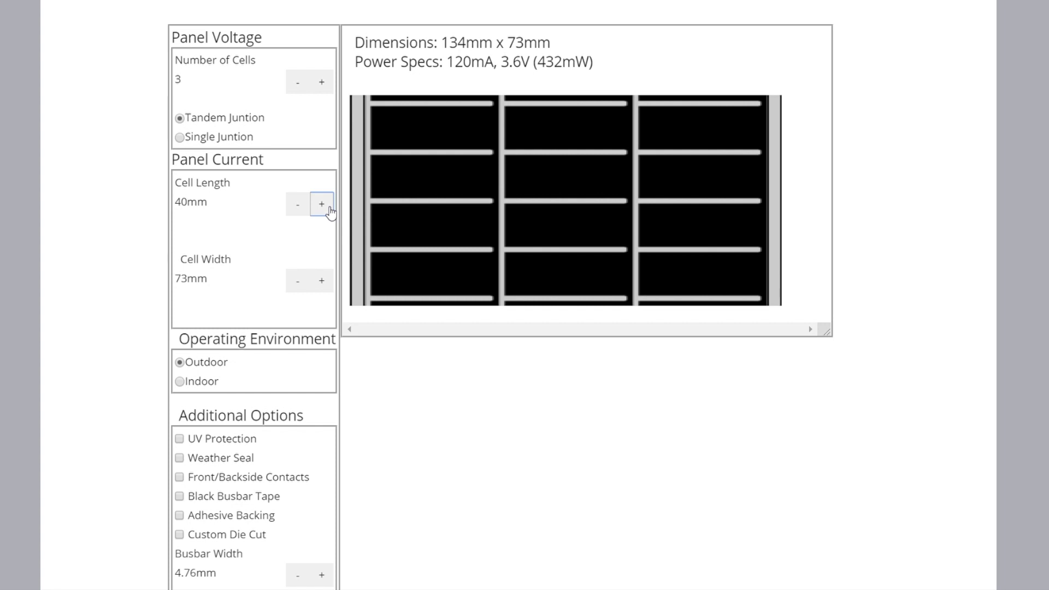
left_click(301, 208)
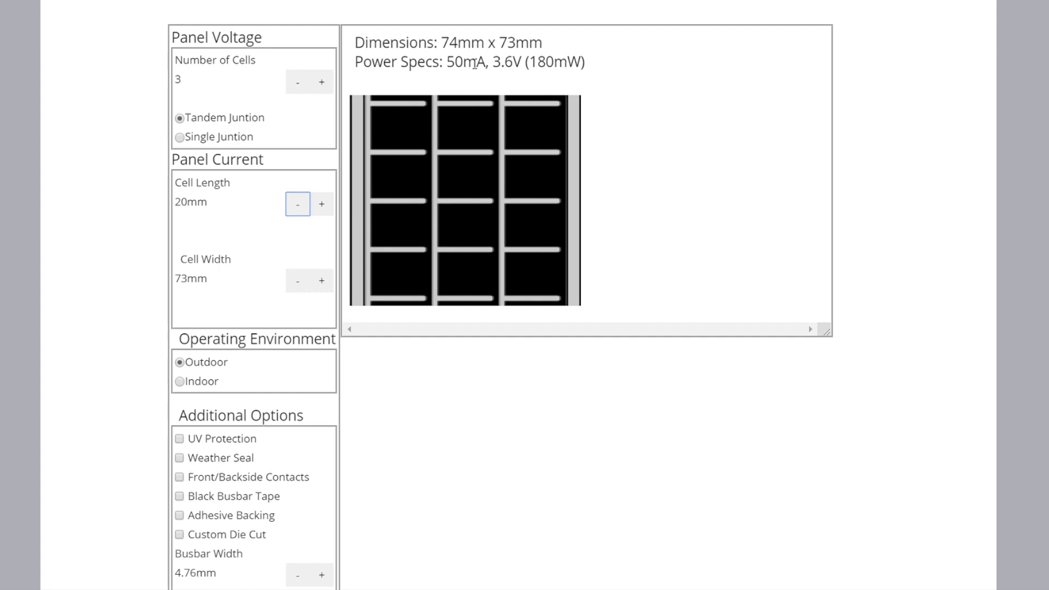
left_click(326, 207)
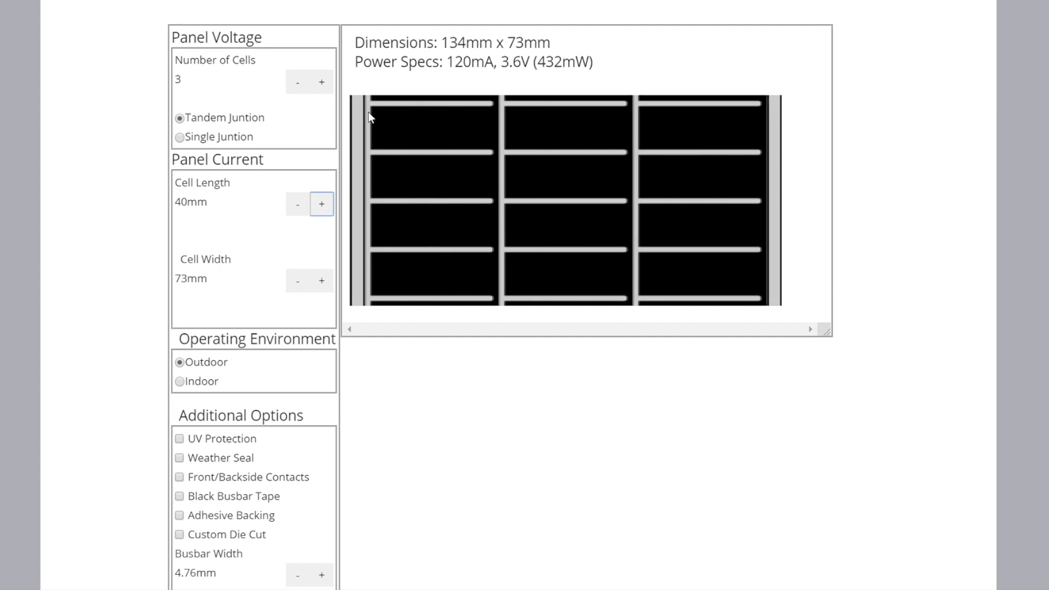
left_click(304, 207)
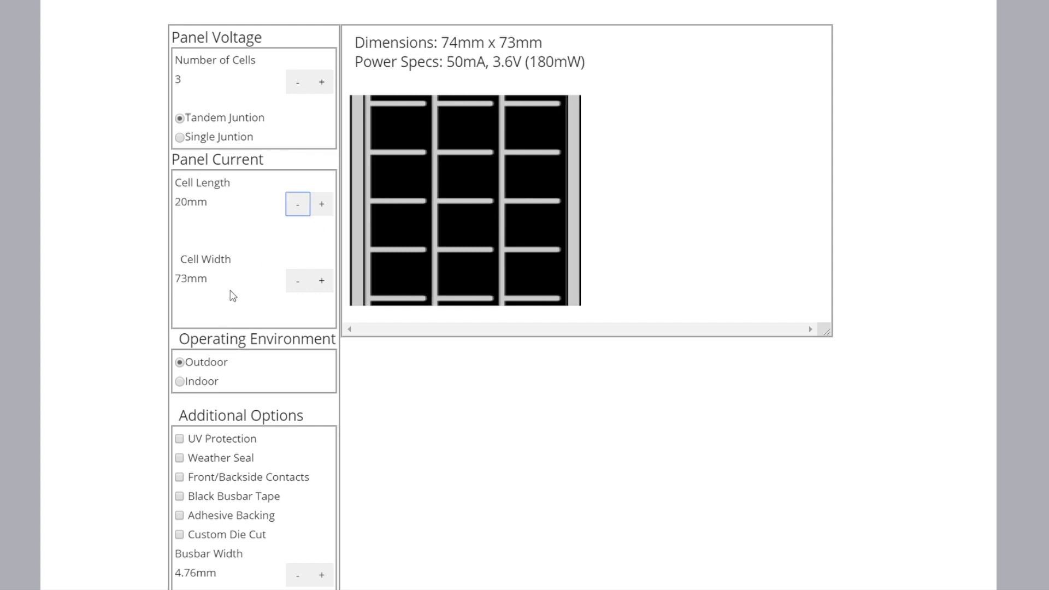
- Reduce the cell width to 30 mm, and raise it to 292 mm
left_click(299, 288)
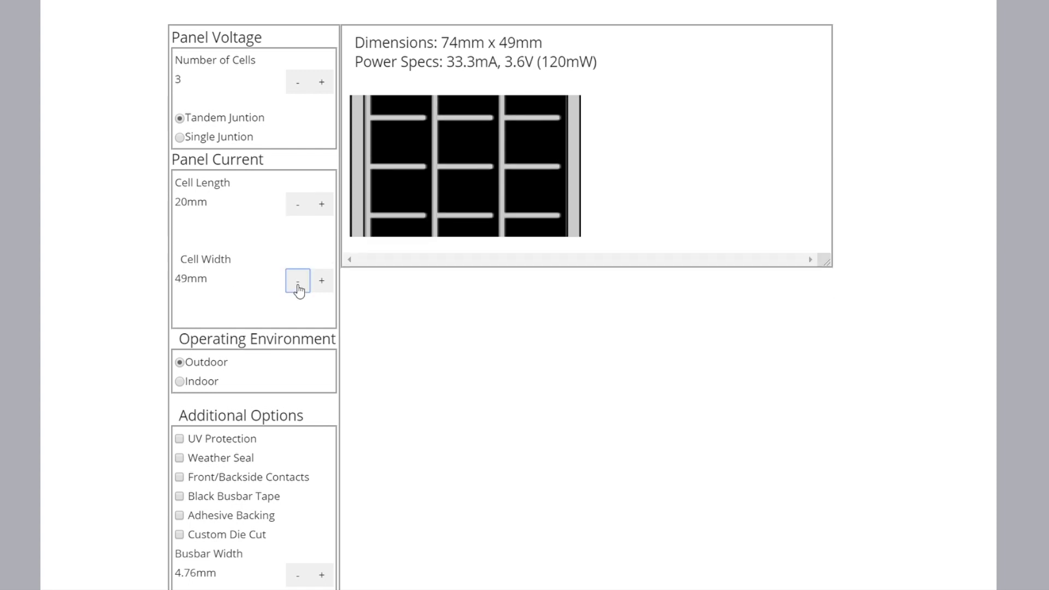
left_click(299, 289)
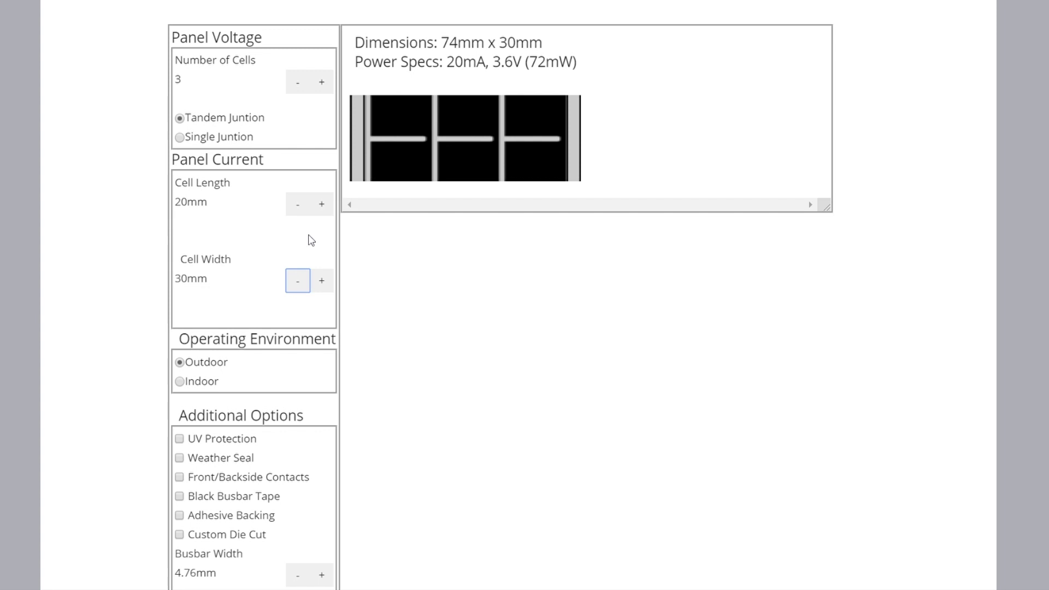
left_click(323, 282)
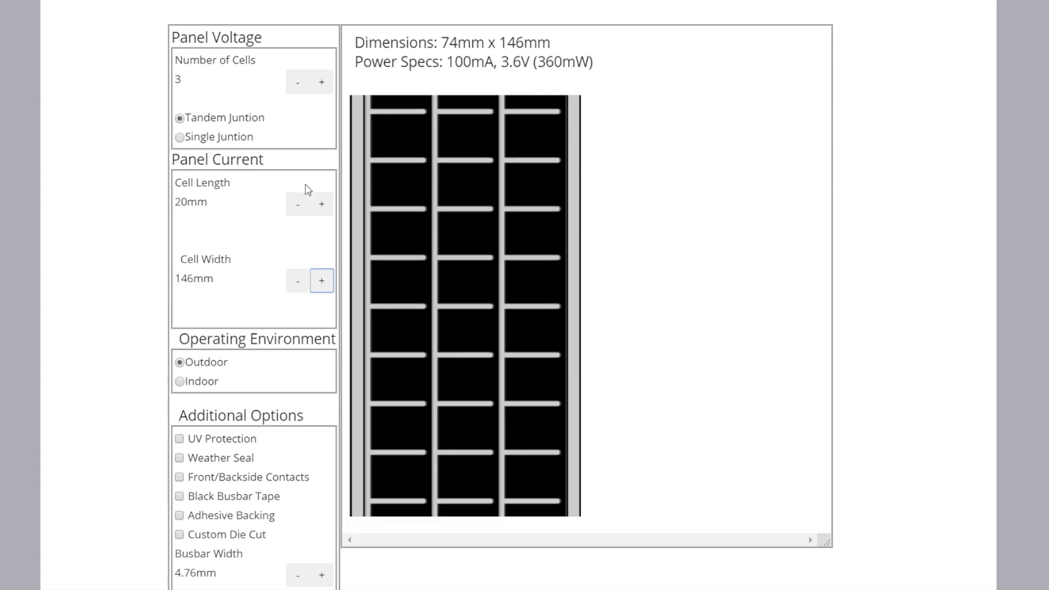
left_click(327, 283)
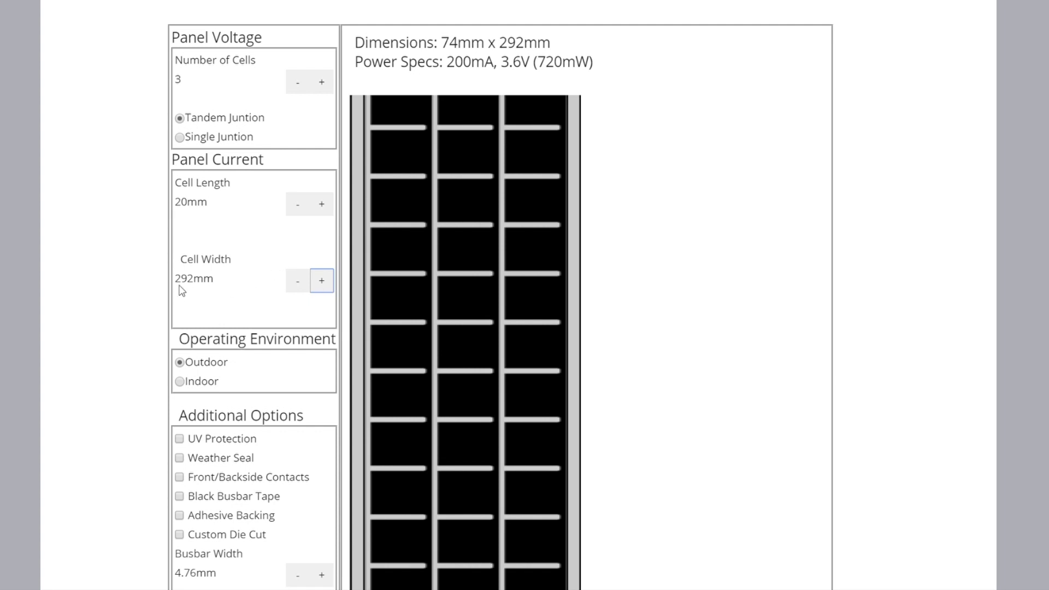
- Reduce the cell width to 12 mm
left_click(301, 282)
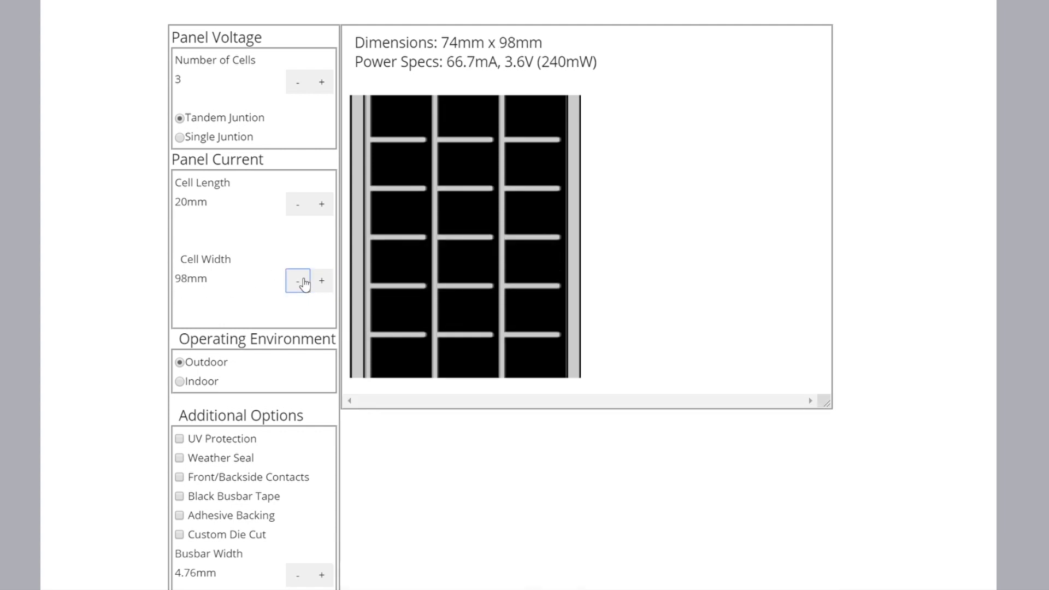
left_click(304, 280)
left_click(303, 282)
left_click(304, 282)
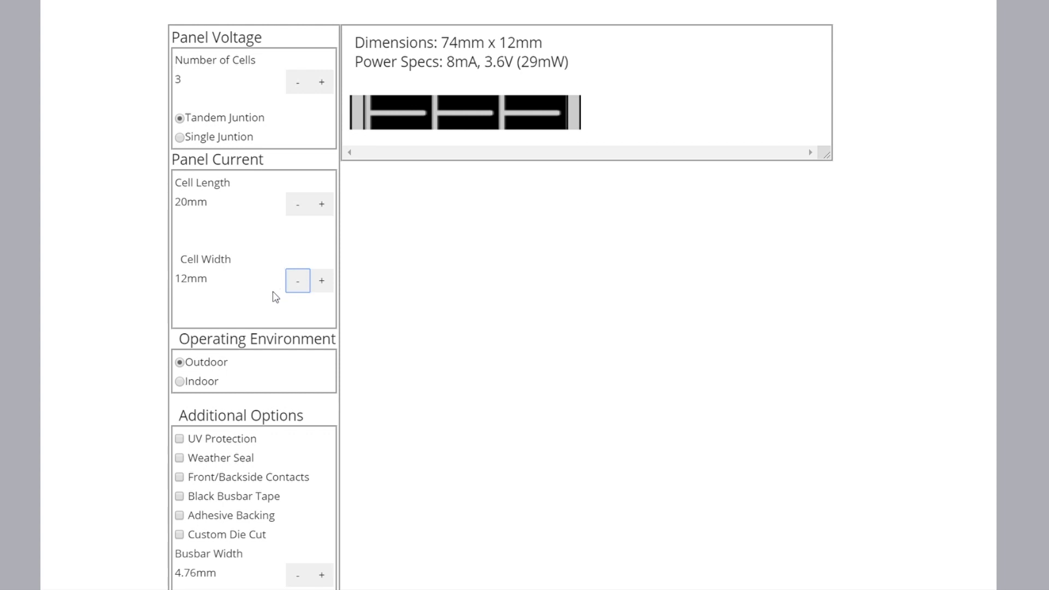
- Increase the cell width to 73 mm
left_click(331, 284)
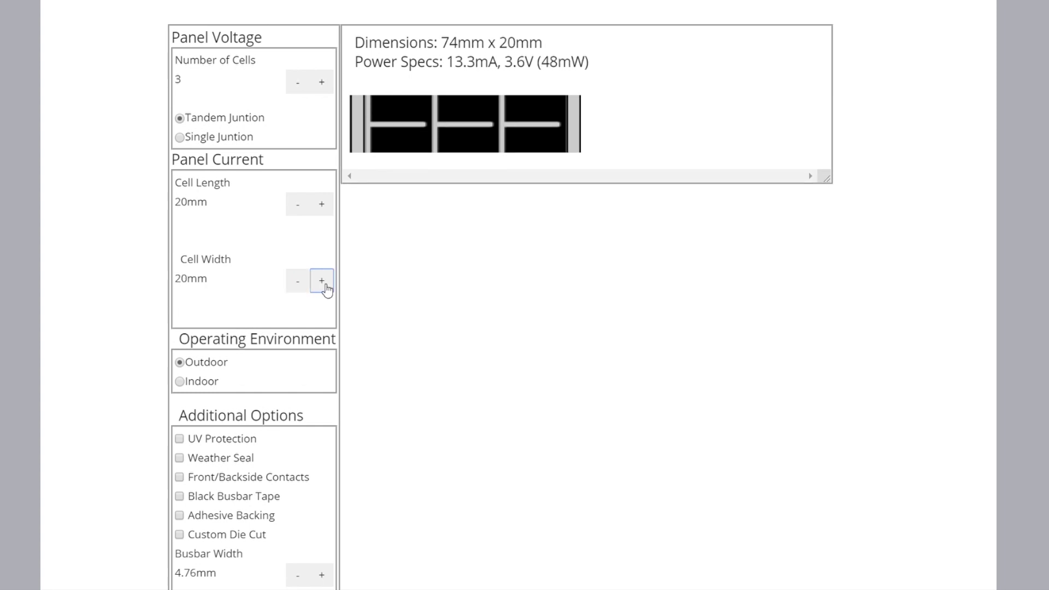
left_click(323, 280)
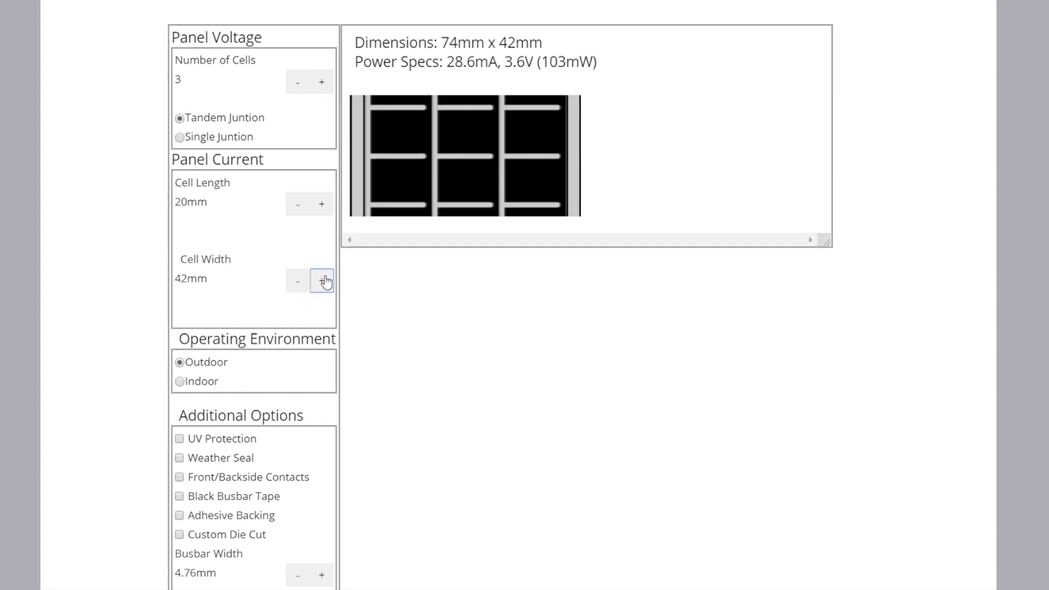
left_click(324, 281)
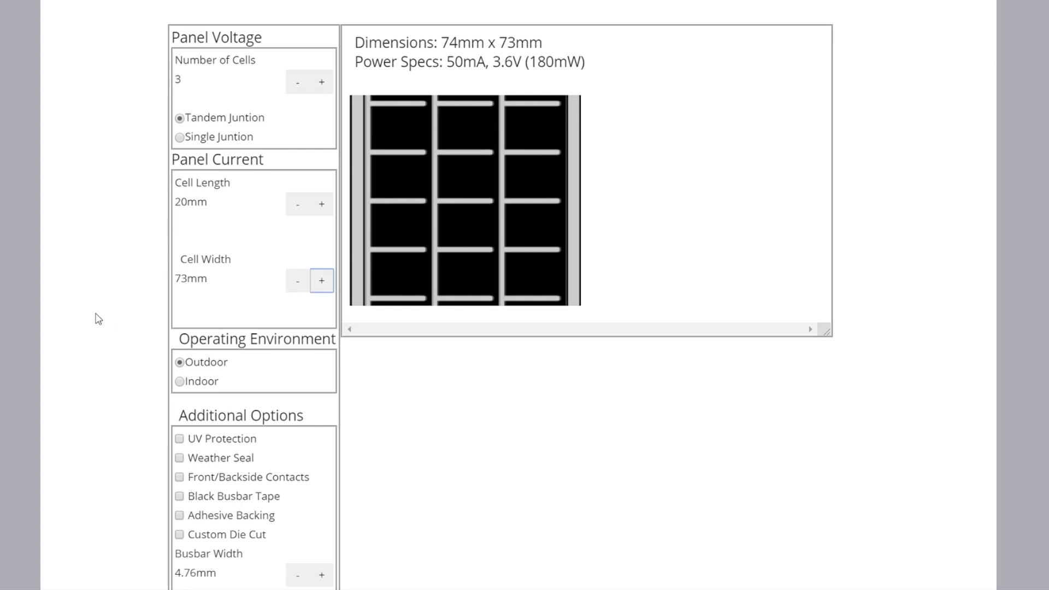
- Compare the panel specs for the Indoor and Outdoor operating environments, finishing with Indoor selected
scroll(124, 312, "down", 2)
scroll(117, 312, "up", 2)
left_click(180, 382)
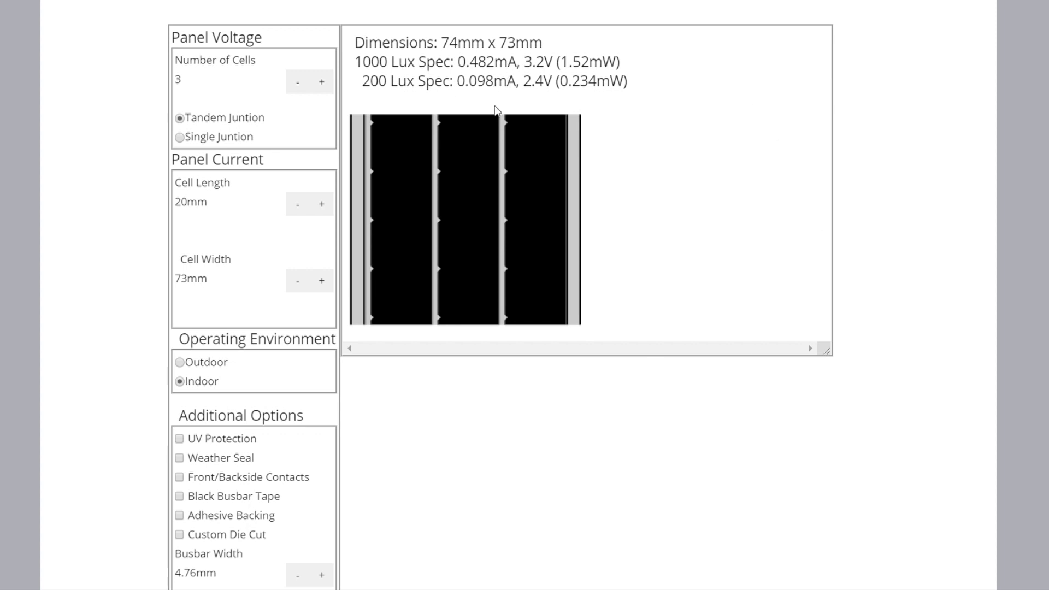
left_click(180, 363)
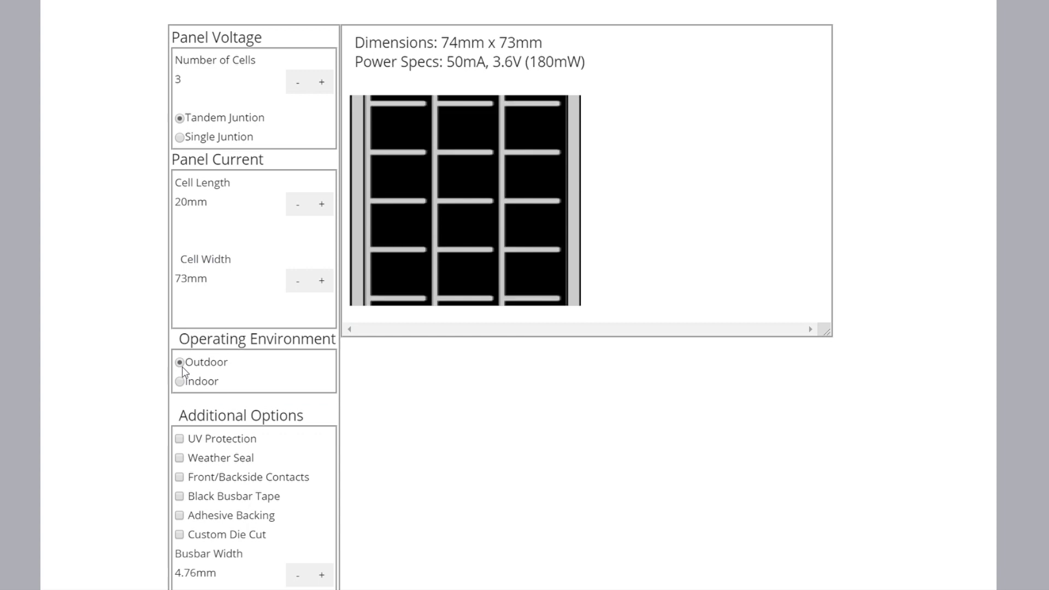
left_click(181, 383)
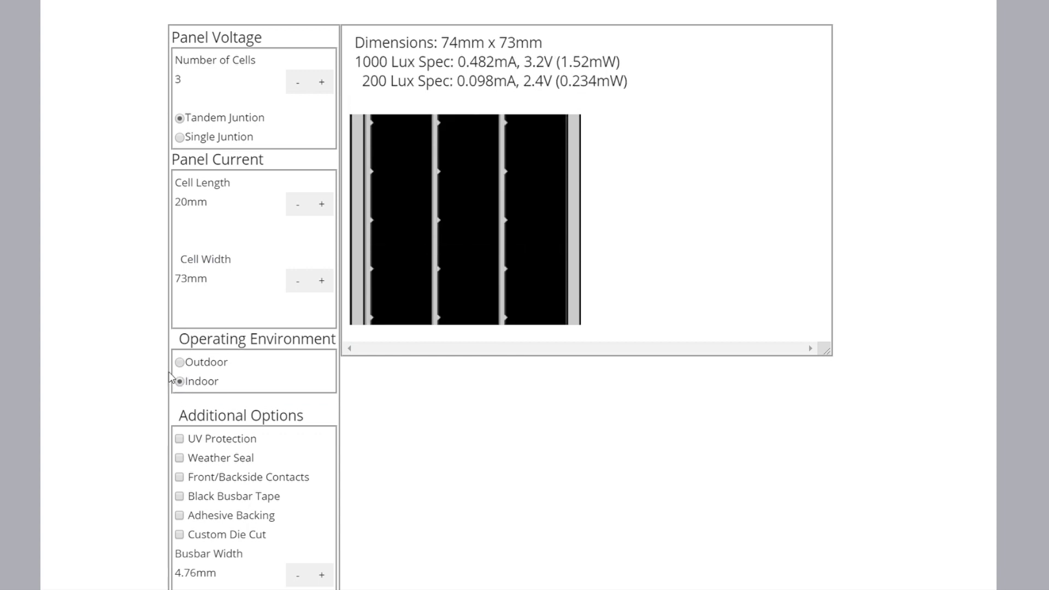
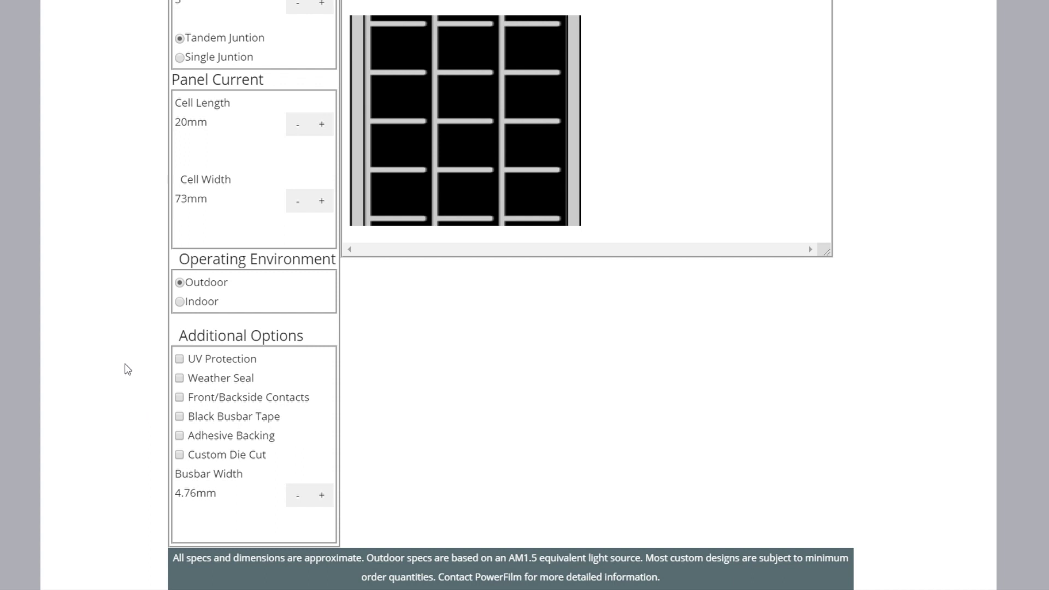
- Enable the UV Protection, Weather Seal and Front/Backside Contacts options for the panel
left_click(180, 361)
left_click(180, 378)
scroll(135, 386, "down", 2)
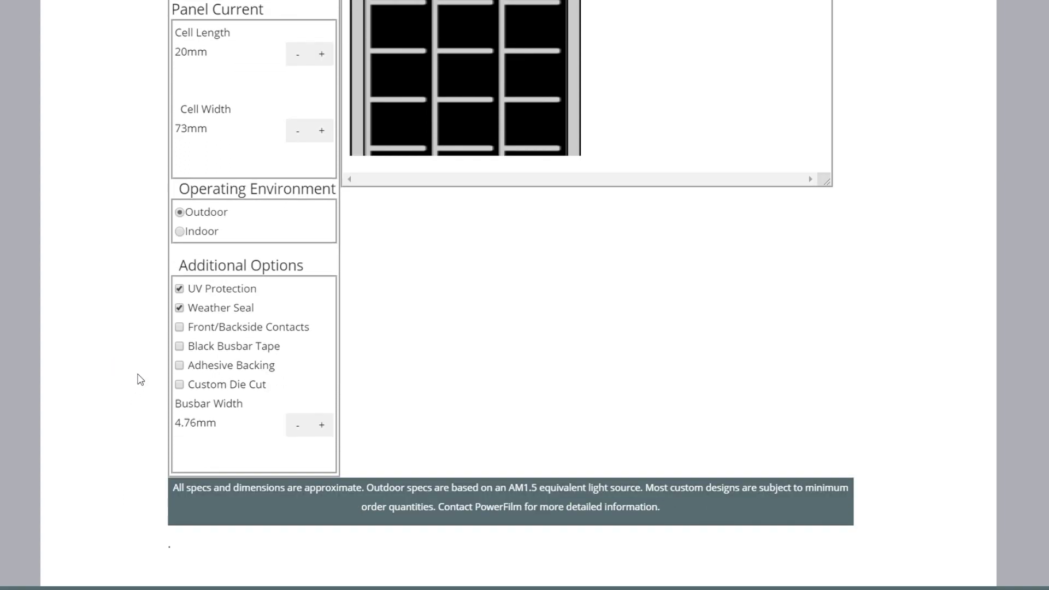
left_click(180, 319)
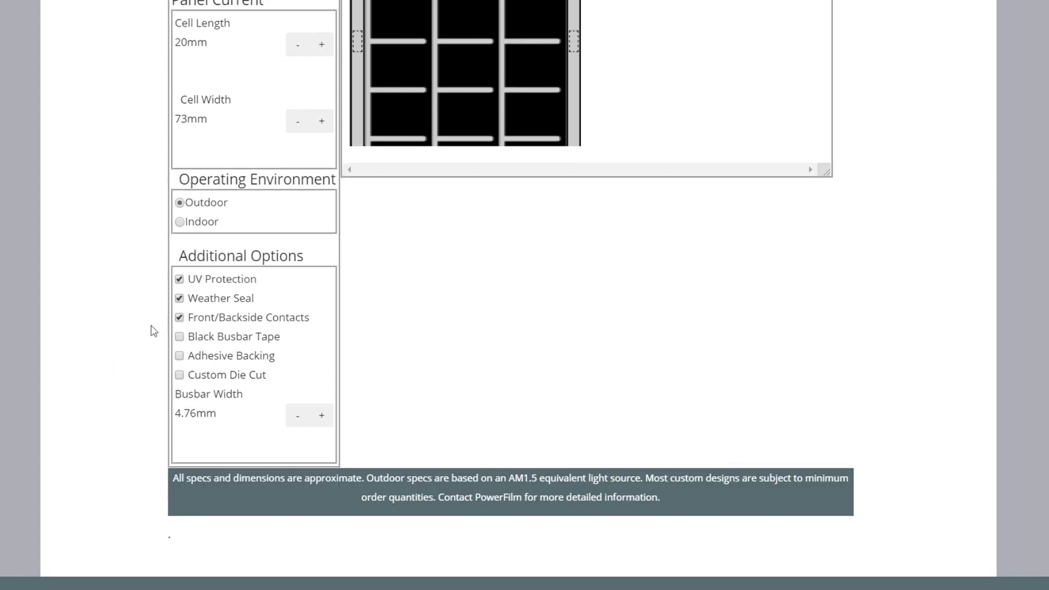
scroll(154, 331, "up", 2)
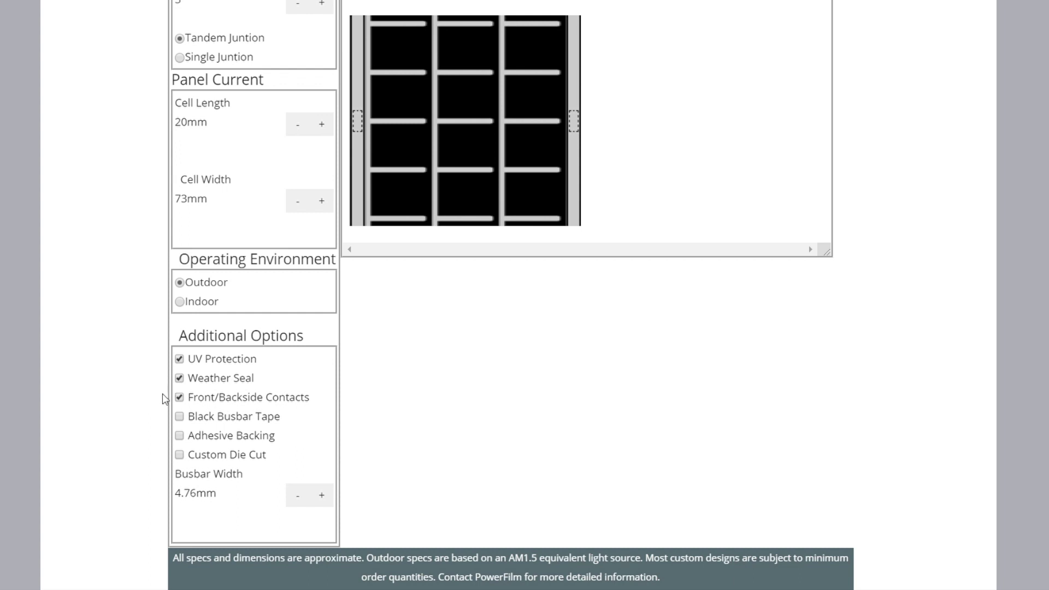
- Add the Black Busbar Tape option and check its effect on the panel preview
left_click(179, 421)
scroll(98, 421, "up", 1)
scroll(98, 422, "down", 1)
scroll(102, 421, "up", 1)
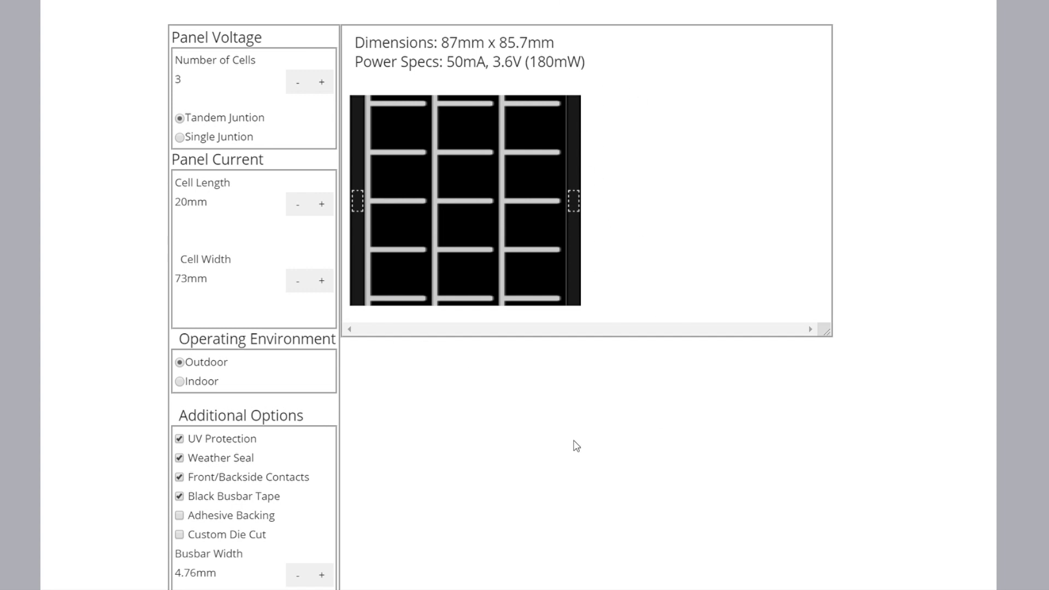
- Switch the operating environment to Indoor, and enable the Adhesive Backing and Custom Die Cut options
left_click(180, 382)
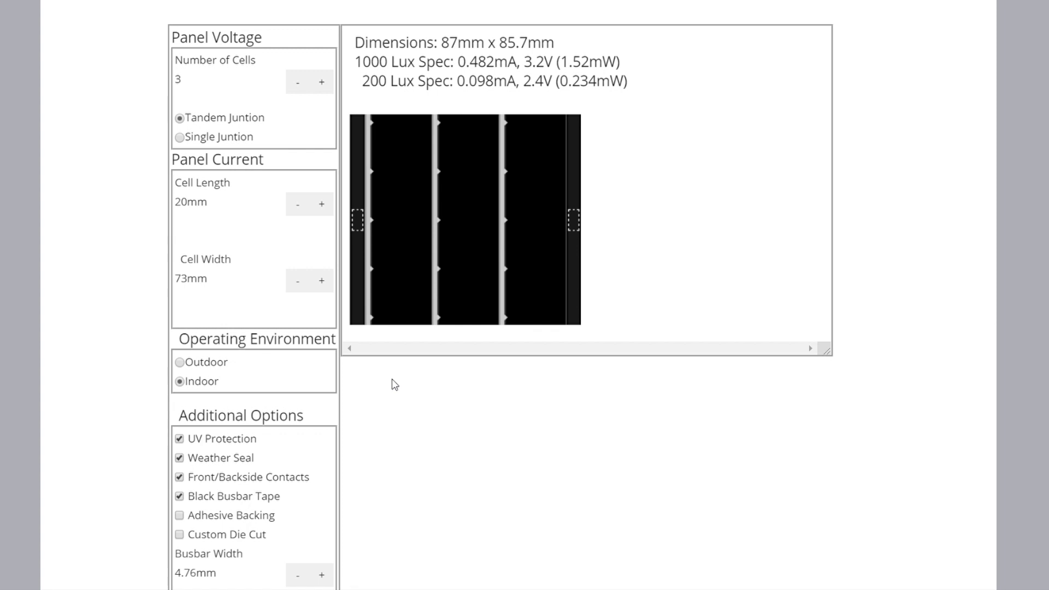
left_click(179, 436)
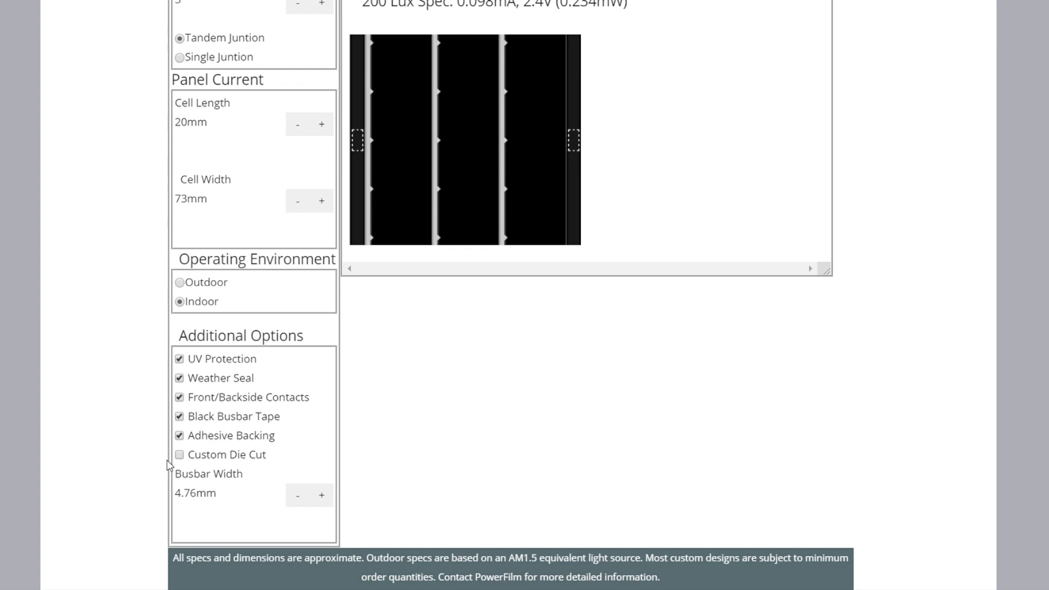
- Compare busbar widths of 4.76 mm, 6.35 mm and 12.7 mm on the panel preview, finishing at 12.7 mm
left_click(326, 498)
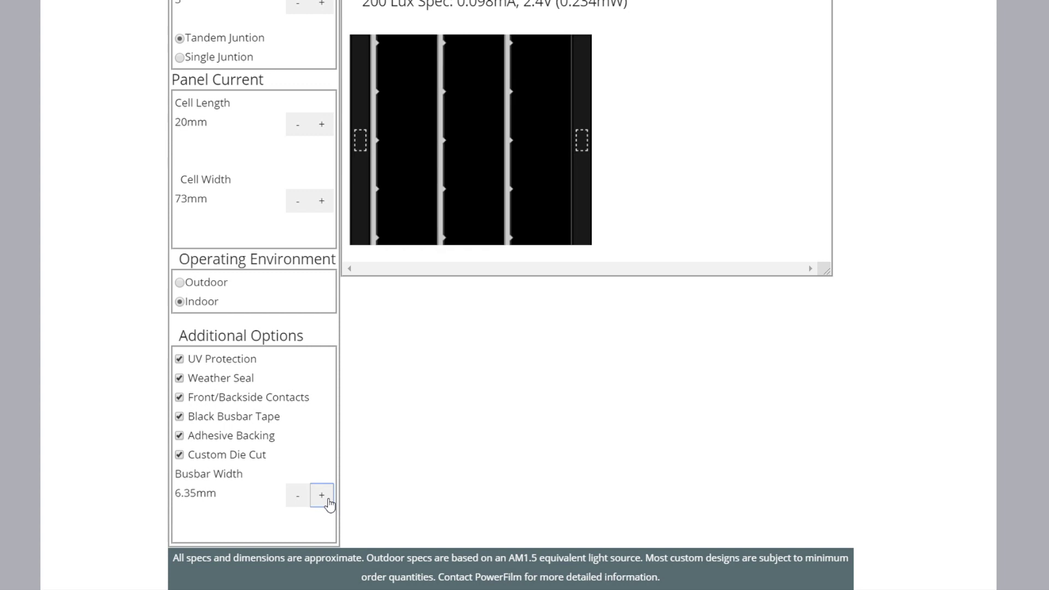
left_click(328, 501)
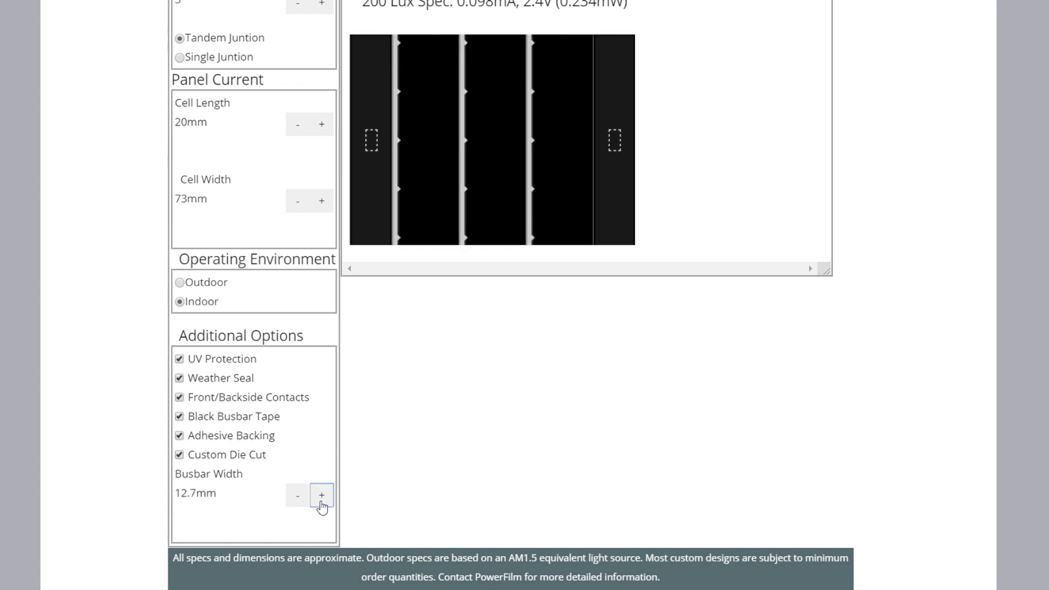
left_click(297, 502)
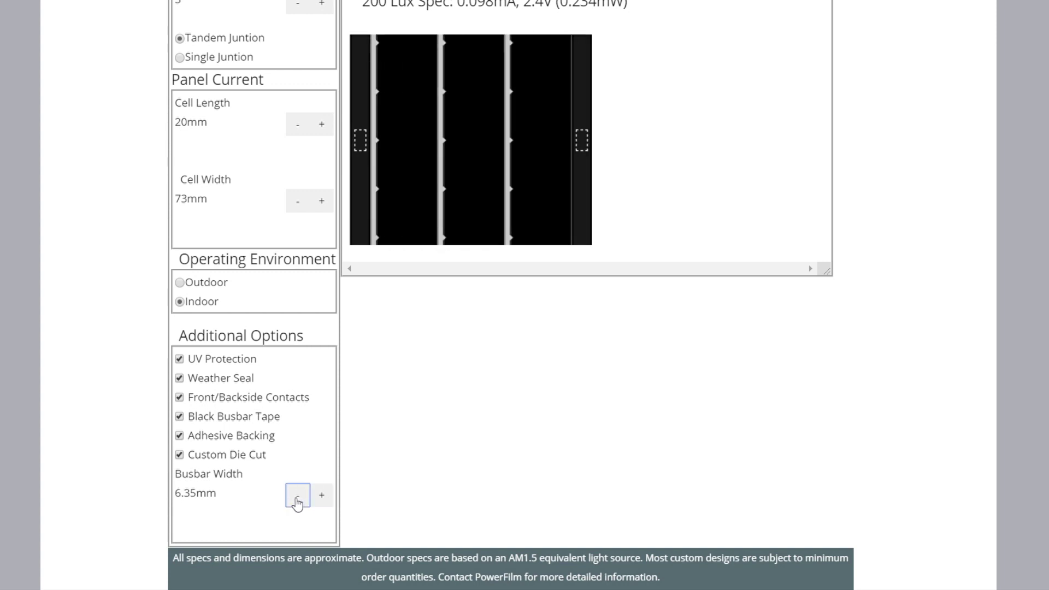
left_click(306, 500)
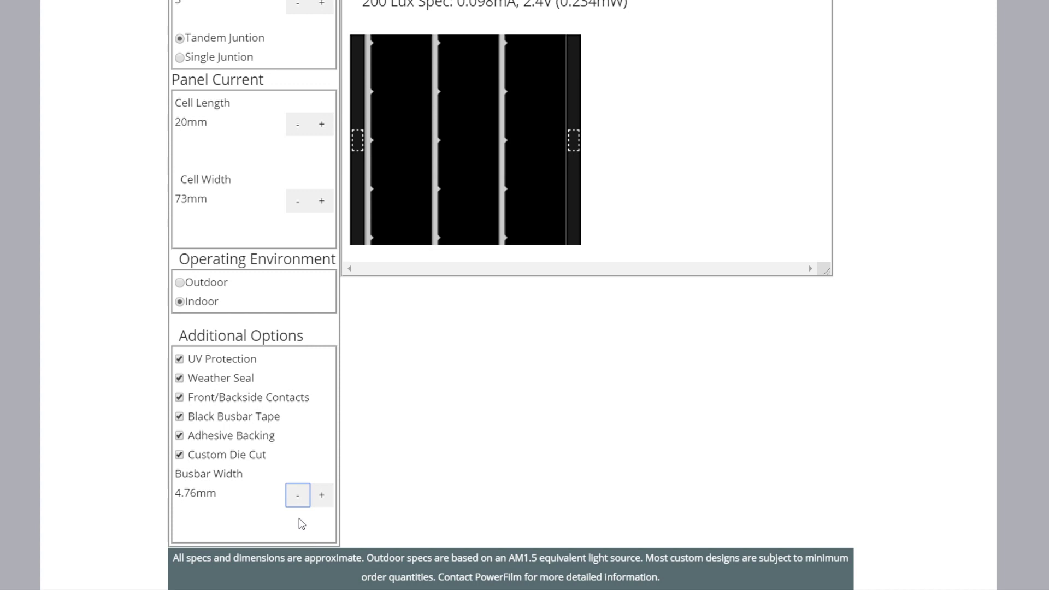
left_click(321, 497)
left_click(319, 500)
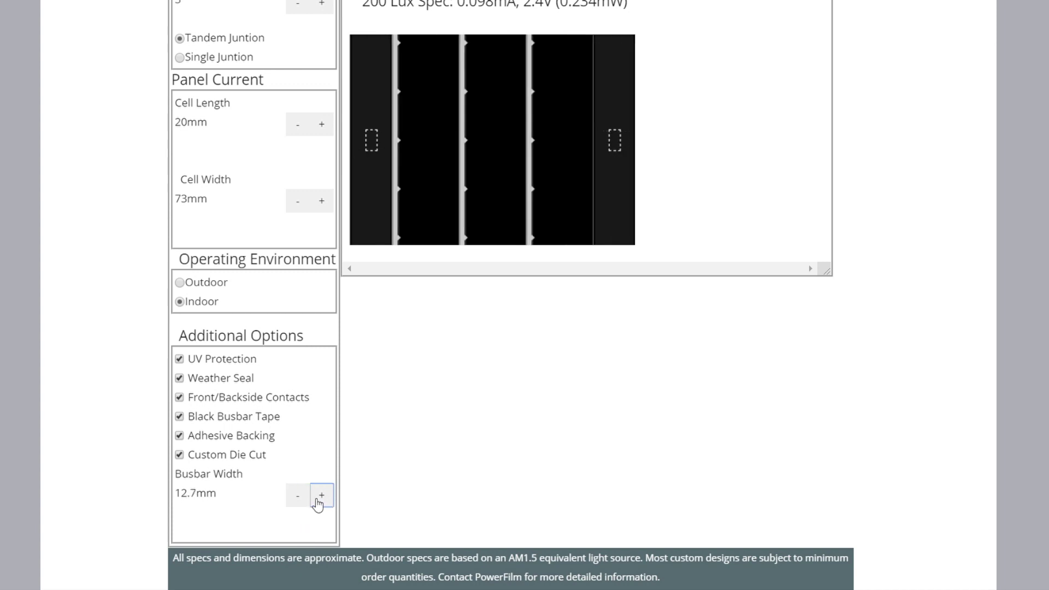